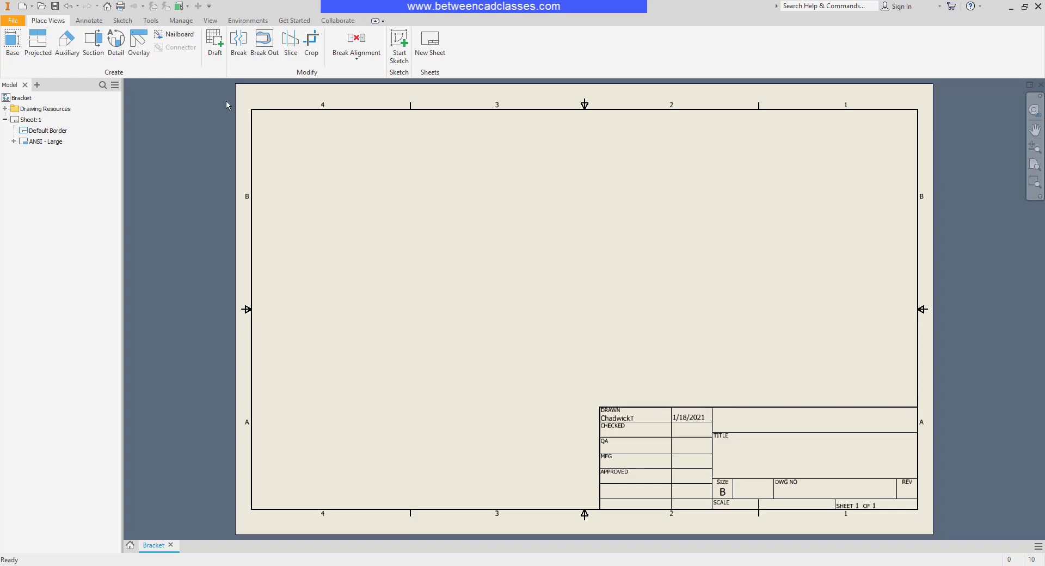
# Start a plain text note from the Annotate tools and set its box's first corner upper-left.
pyautogui.click(90, 20)
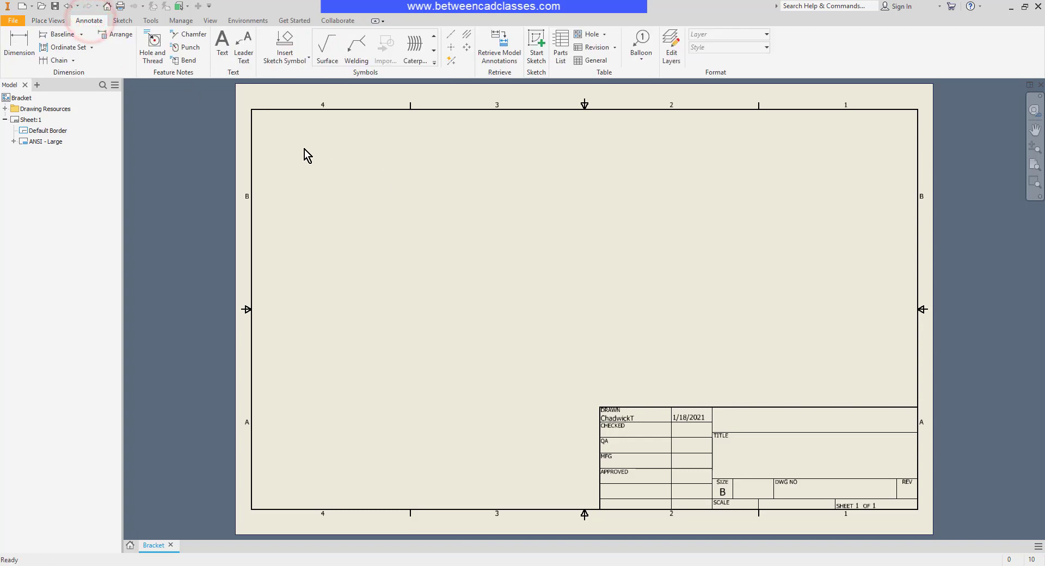
pyautogui.click(224, 48)
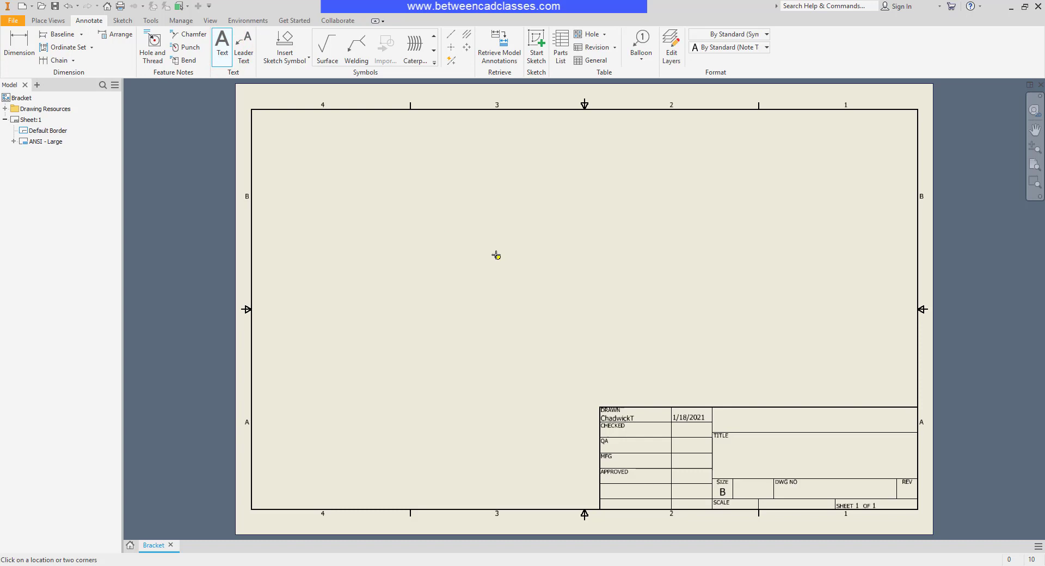
pyautogui.click(457, 227)
# Complete the text box and keep Tahoma font at 3.05 mm height.
pyautogui.click(502, 258)
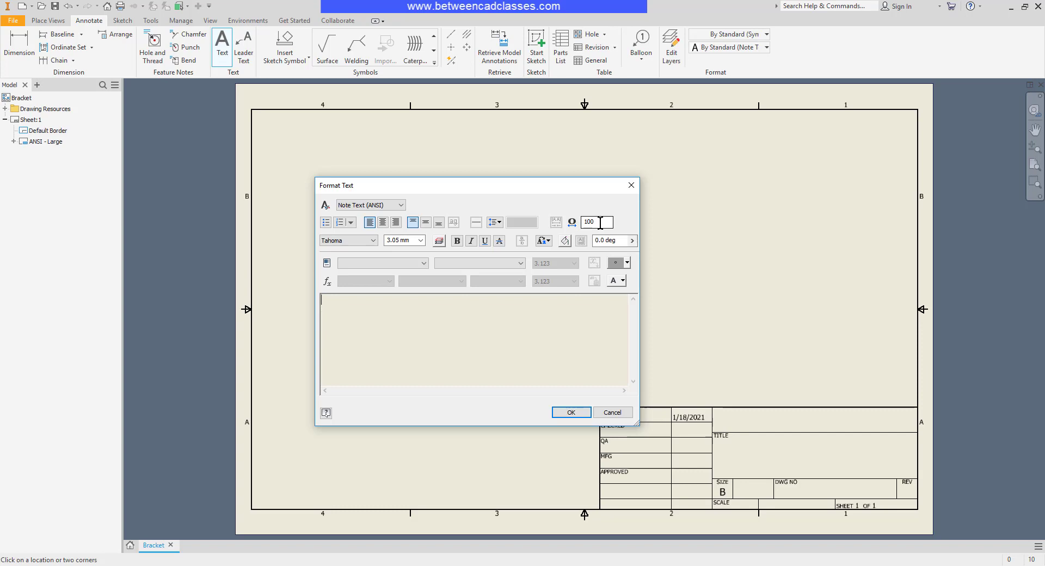
pyautogui.click(373, 241)
pyautogui.click(374, 241)
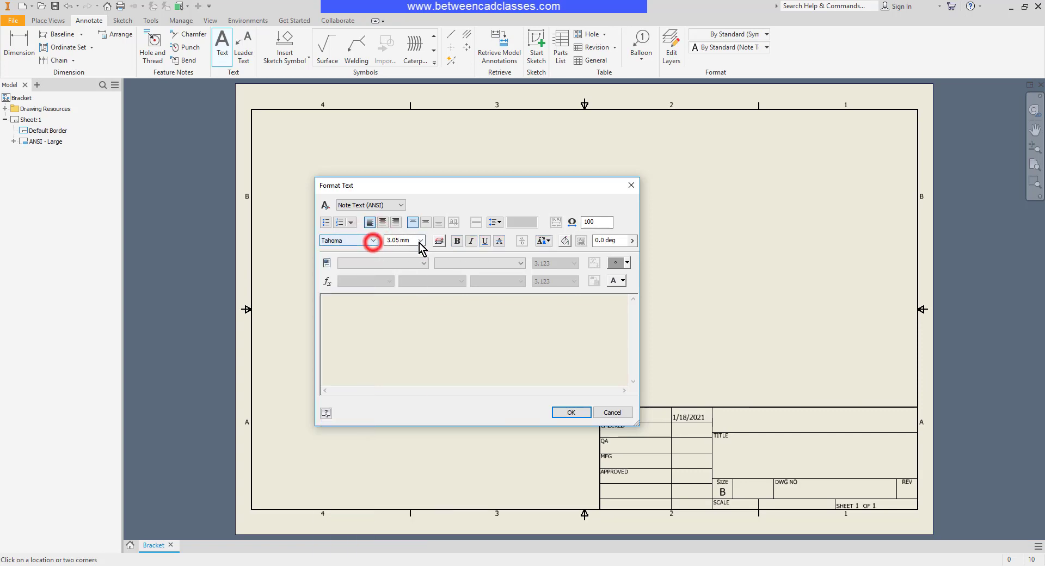
pyautogui.click(421, 240)
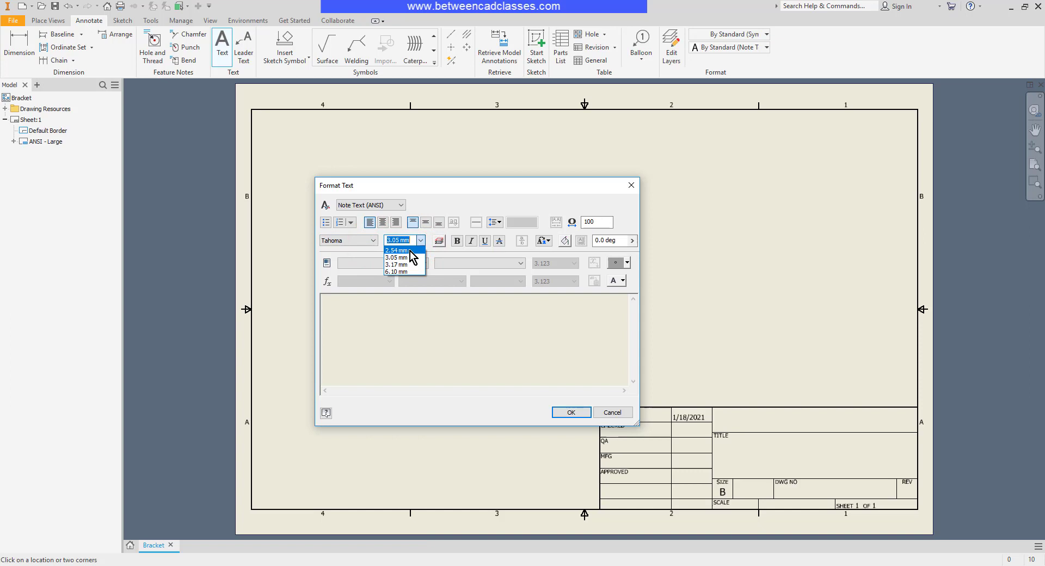
pyautogui.click(421, 242)
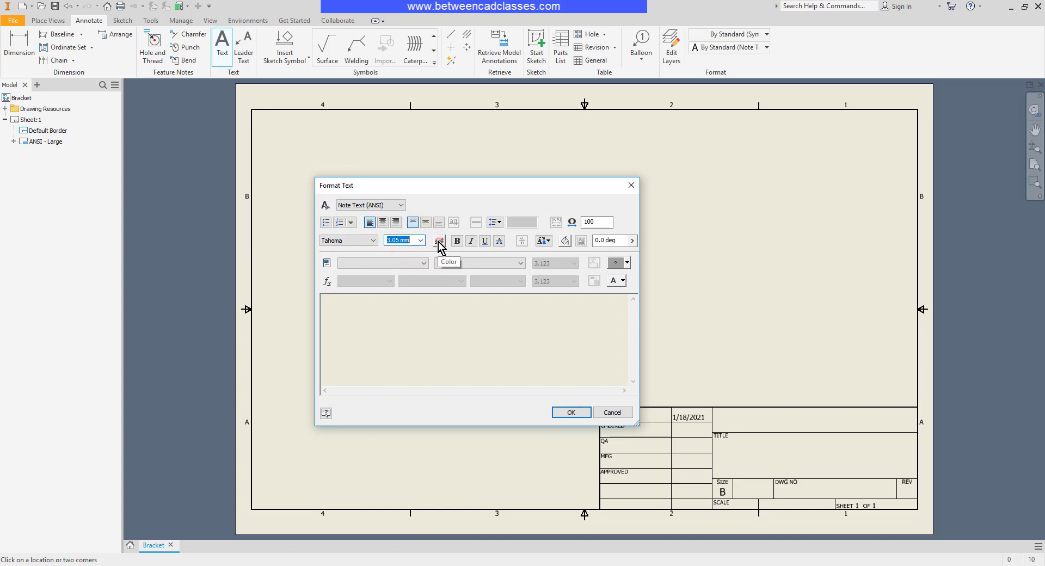
pyautogui.click(457, 241)
pyautogui.click(569, 244)
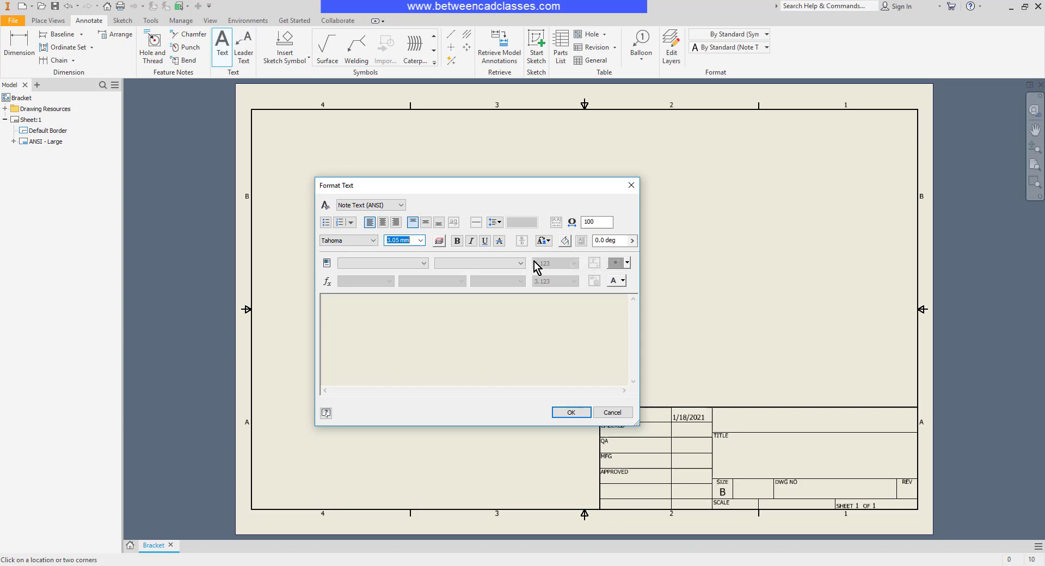
# Enter TEXT as the note's content and place it on the sheet.
pyautogui.click(410, 313)
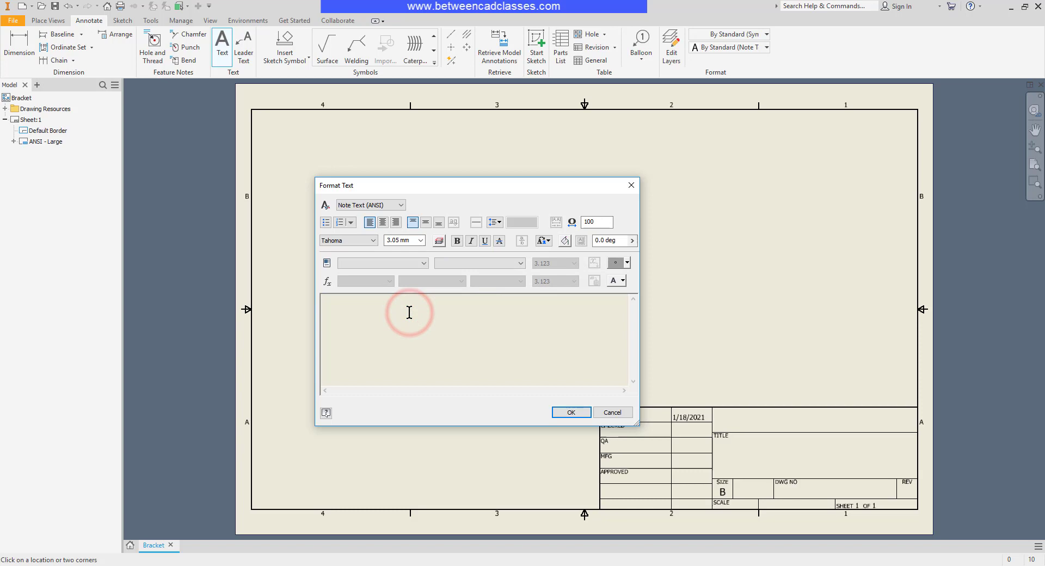
pyautogui.write('TEXT')
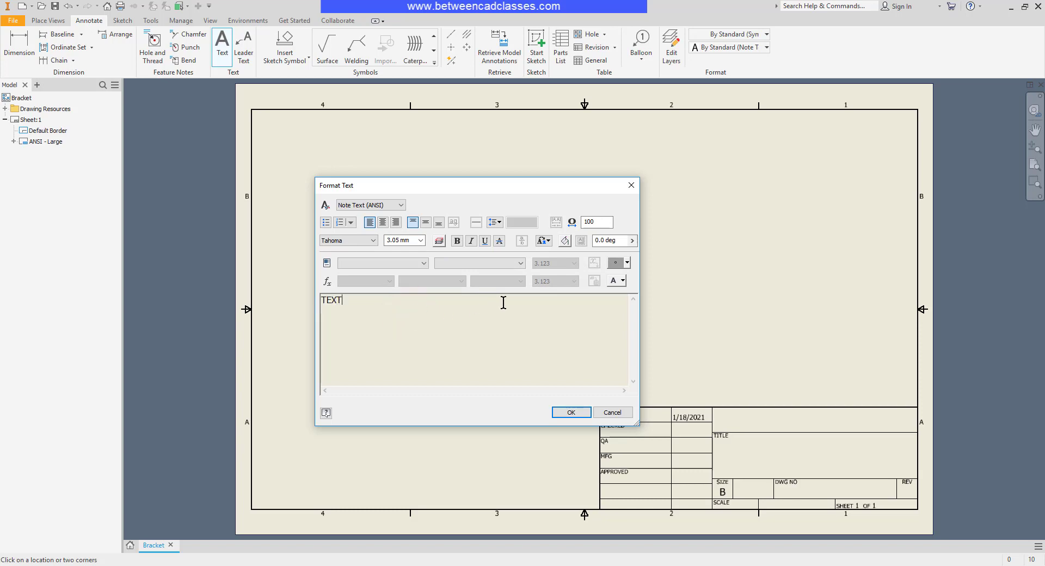
pyautogui.click(628, 263)
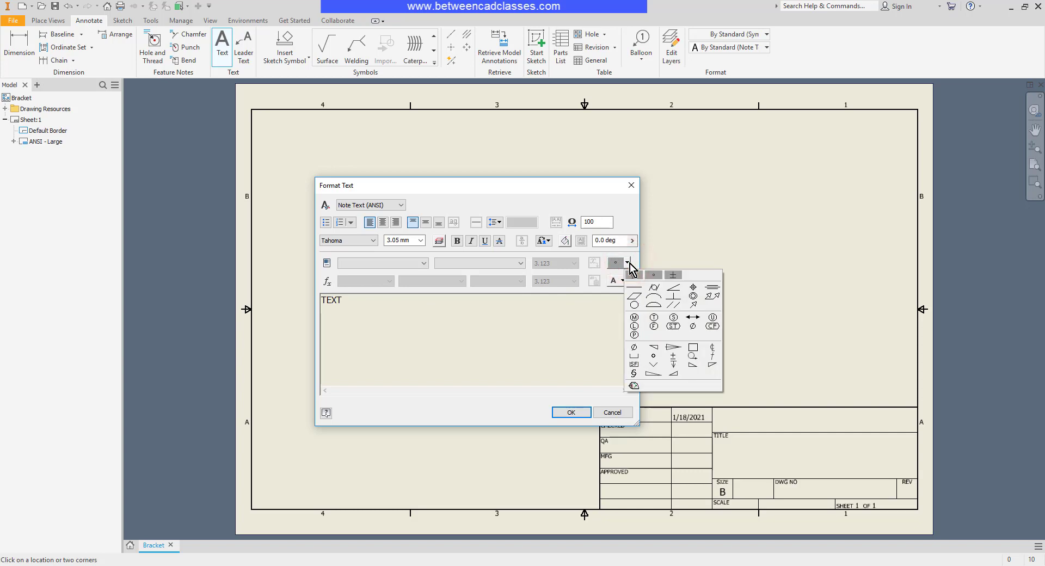
pyautogui.click(630, 264)
pyautogui.click(571, 412)
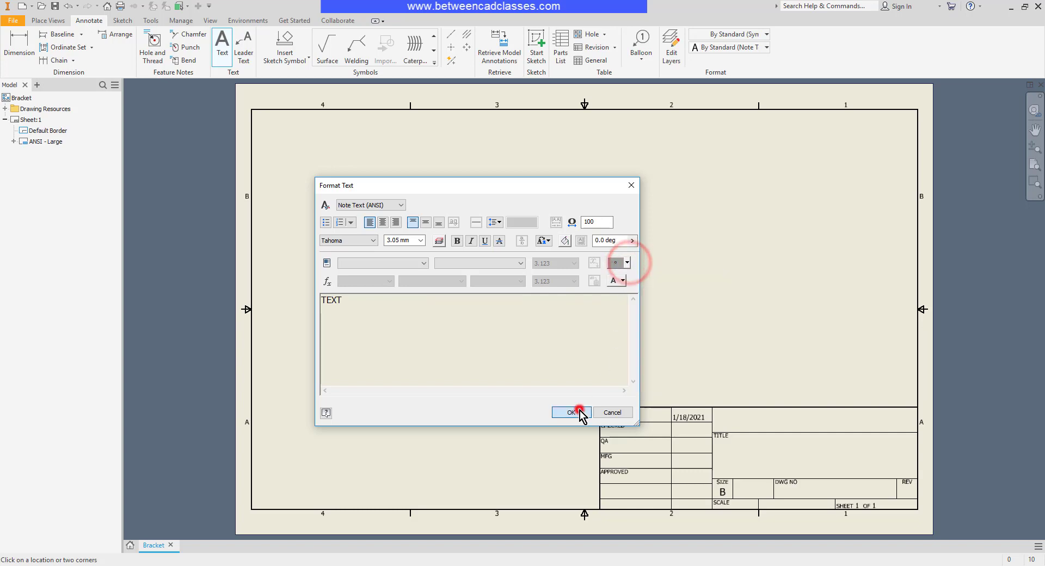
pyautogui.scroll(5, 466, 243)
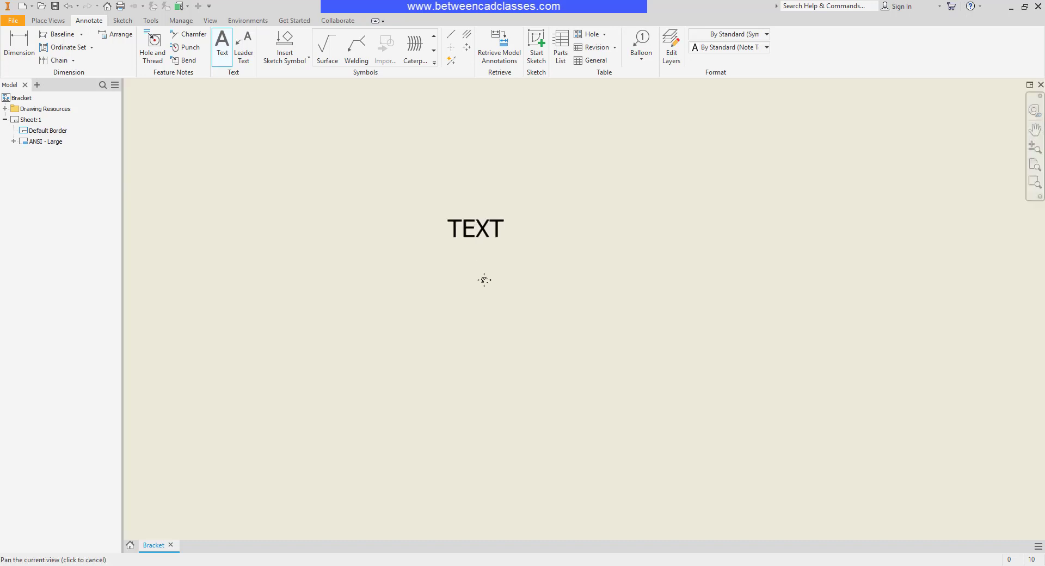
# Reopen the TEXT note and change its text height from 3.05 mm to 6.10 mm.
pyautogui.press('Escape')
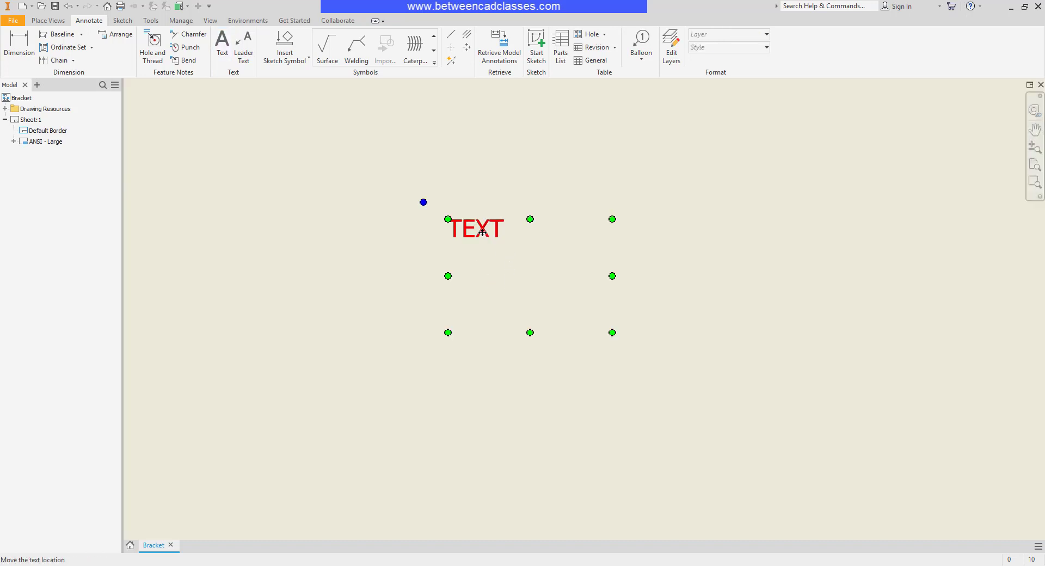
pyautogui.doubleClick(482, 233)
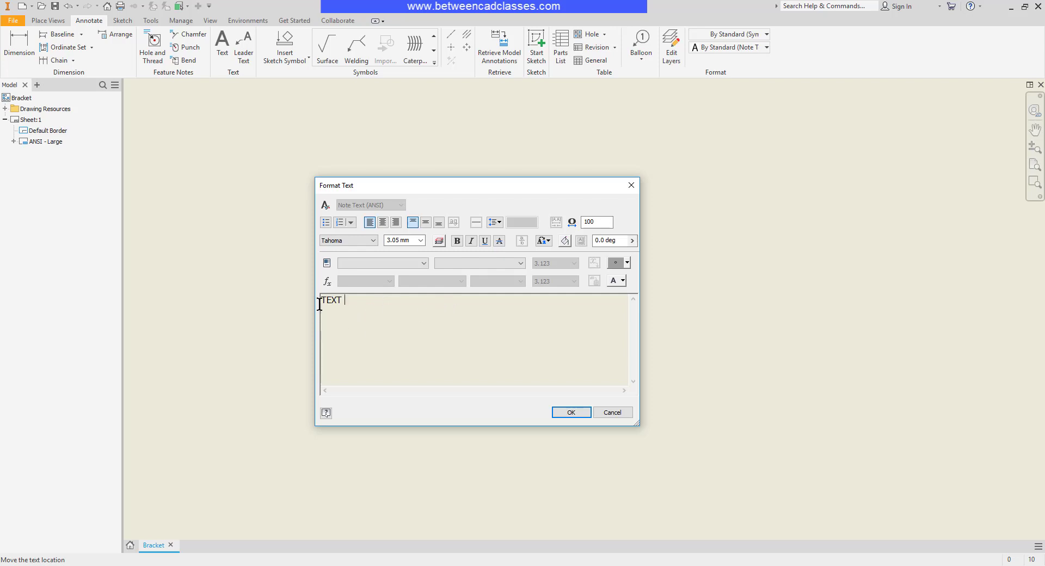
pyautogui.click(350, 301)
pyautogui.click(421, 240)
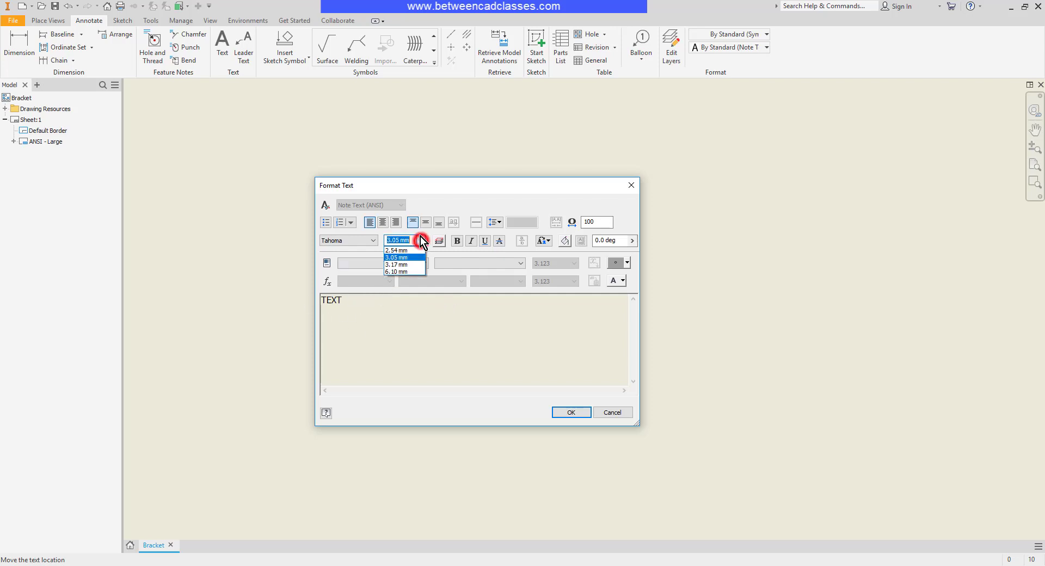
pyautogui.click(406, 272)
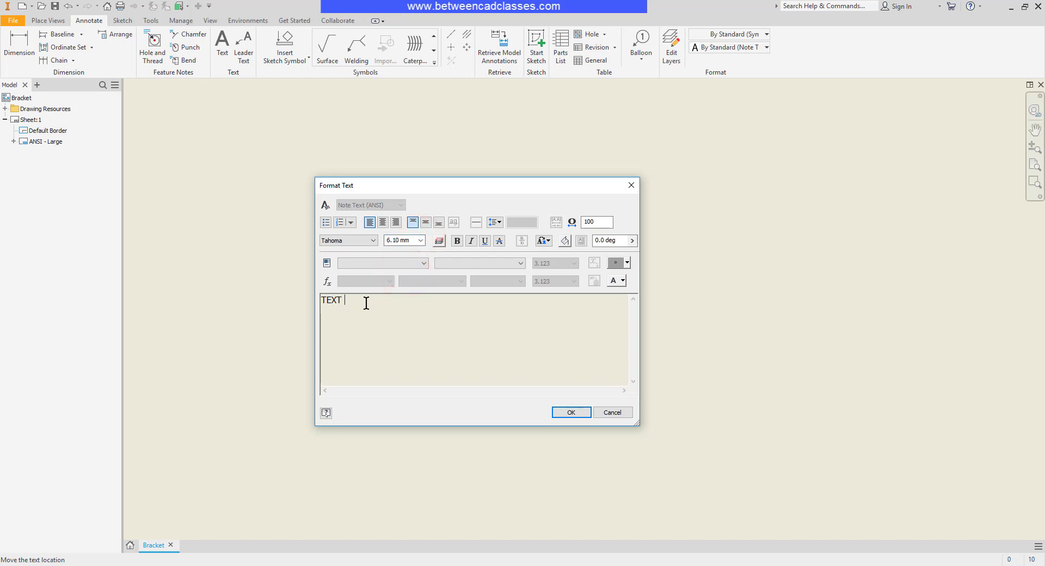
pyautogui.moveTo(366, 301); pyautogui.dragTo(318, 300)
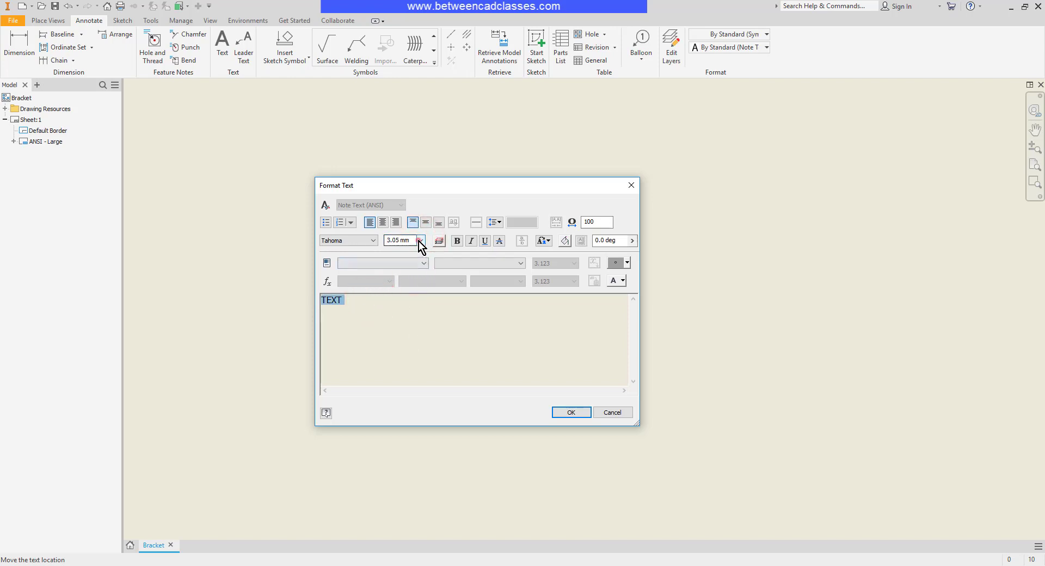
pyautogui.click(420, 240)
pyautogui.click(402, 270)
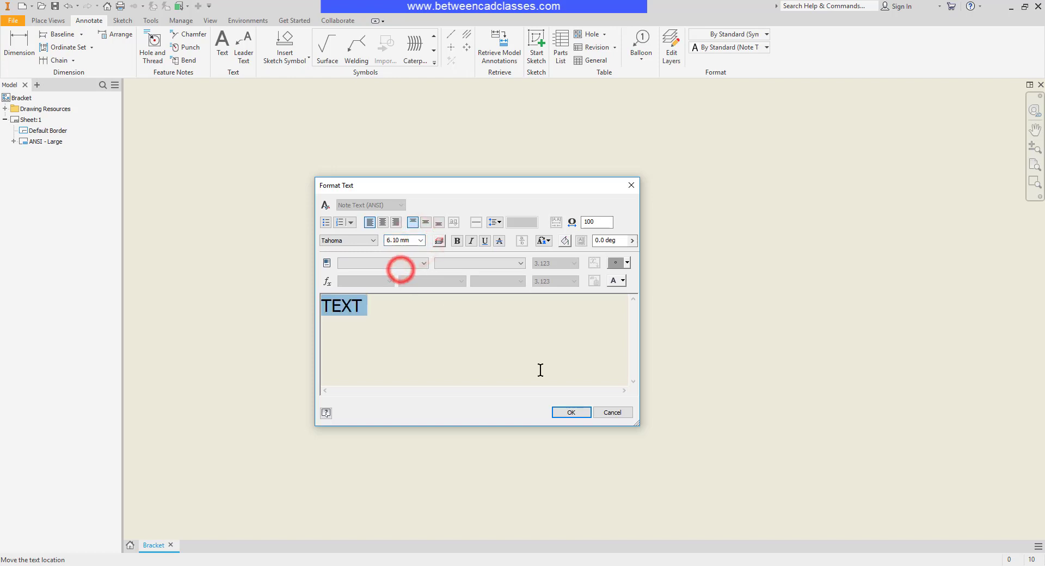
pyautogui.click(572, 412)
pyautogui.scroll(-2, 707, 359)
pyautogui.moveTo(710, 357); pyautogui.dragTo(555, 347, button='middle')
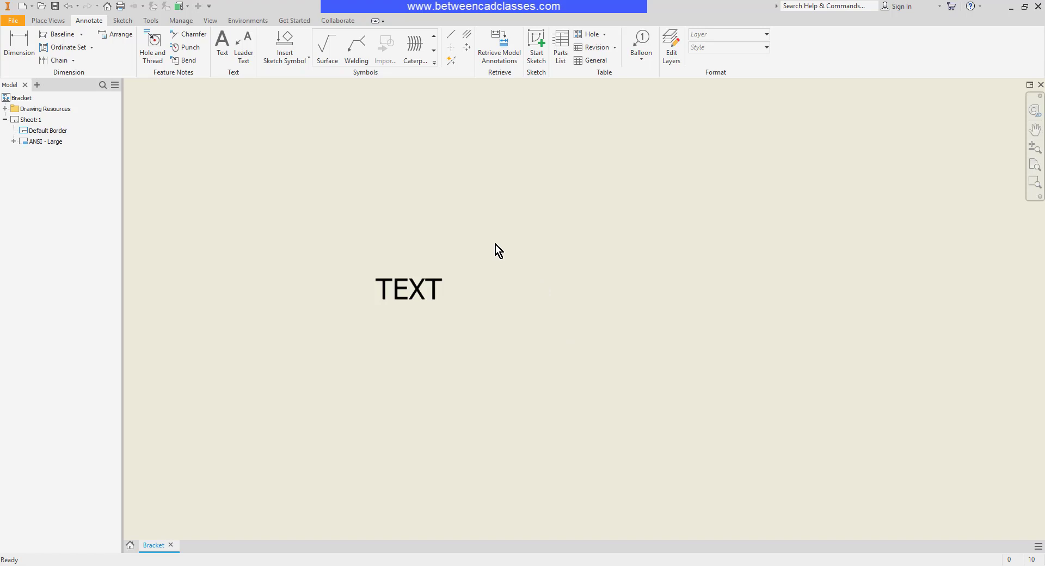
# Draw a bent leader from near the sheet centre and label it NOTE.
pyautogui.click(243, 52)
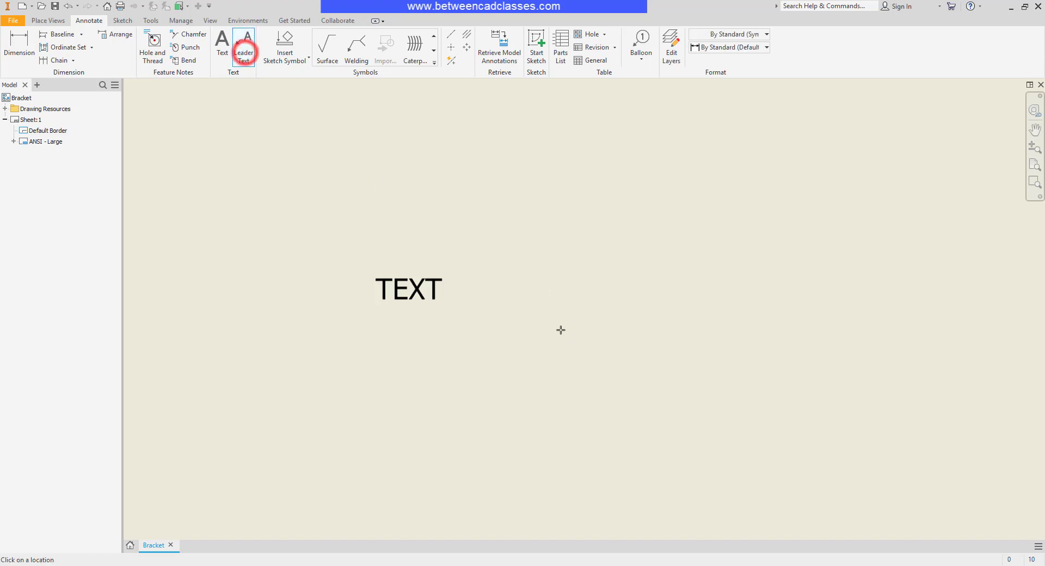
pyautogui.click(574, 357)
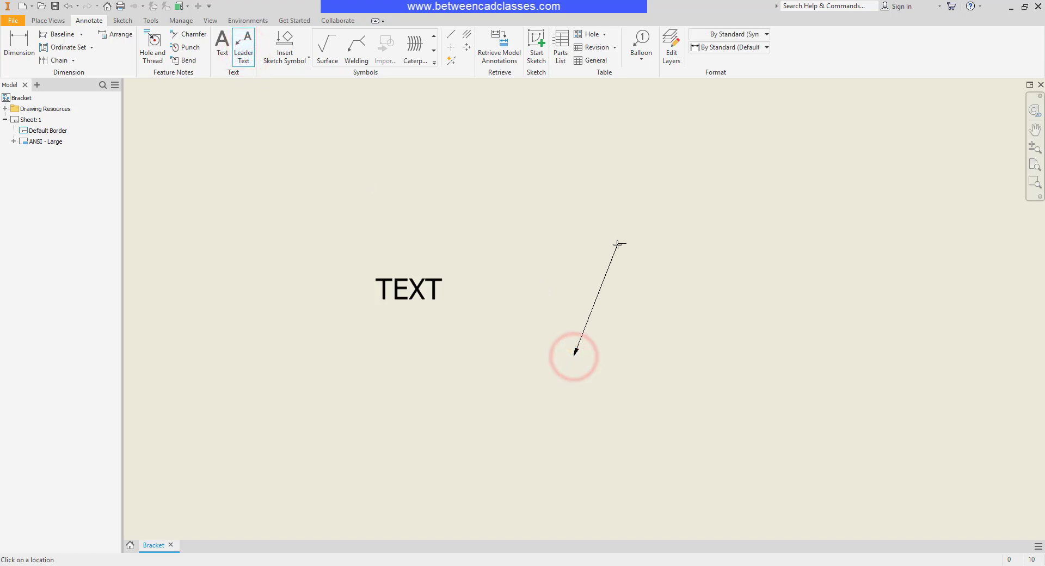
pyautogui.click(634, 246)
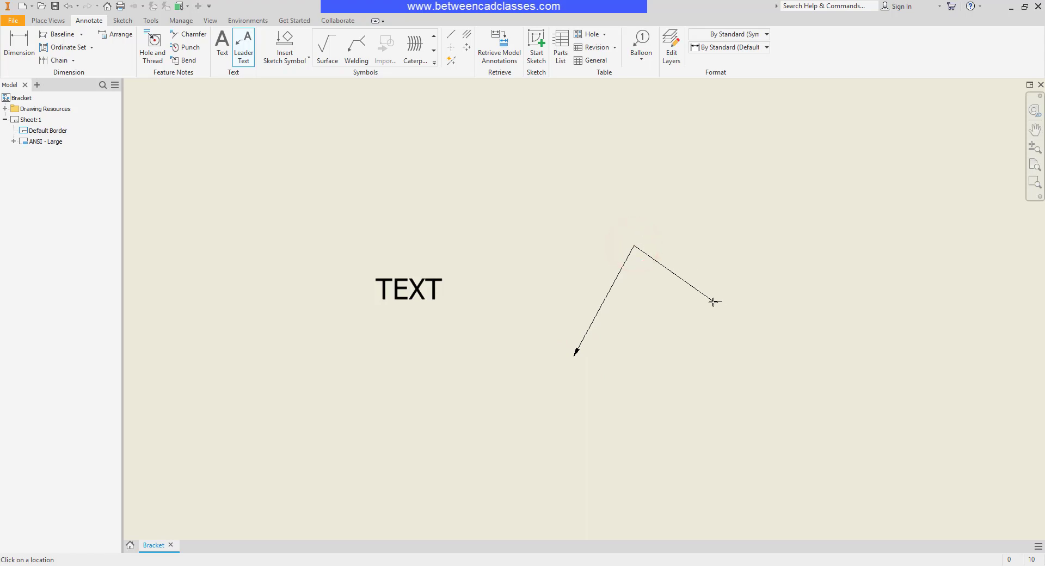
pyautogui.rightClick(713, 302)
pyautogui.click(749, 302)
pyautogui.moveTo(565, 189); pyautogui.dragTo(533, 185)
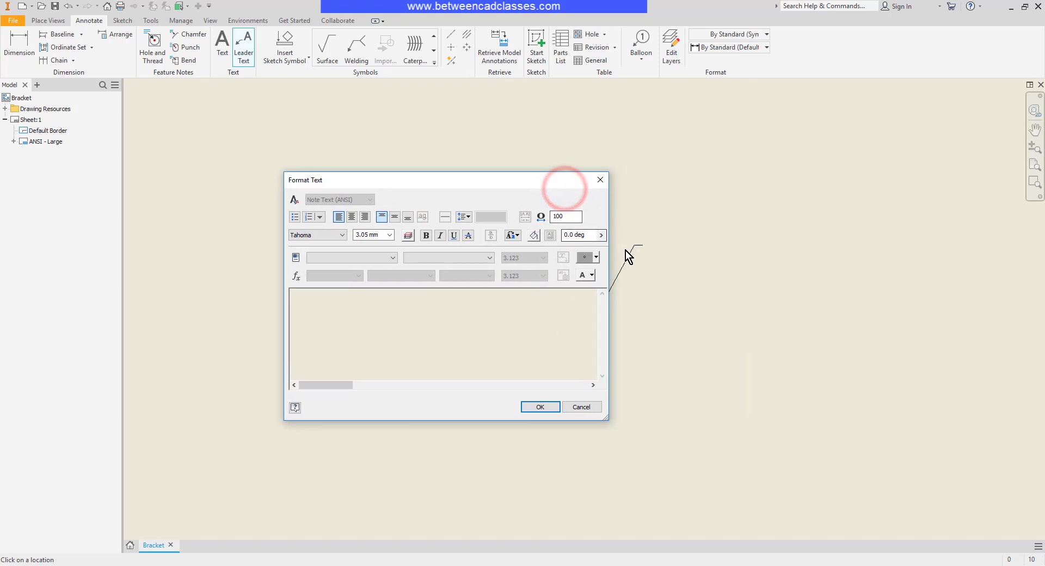
pyautogui.click(459, 317)
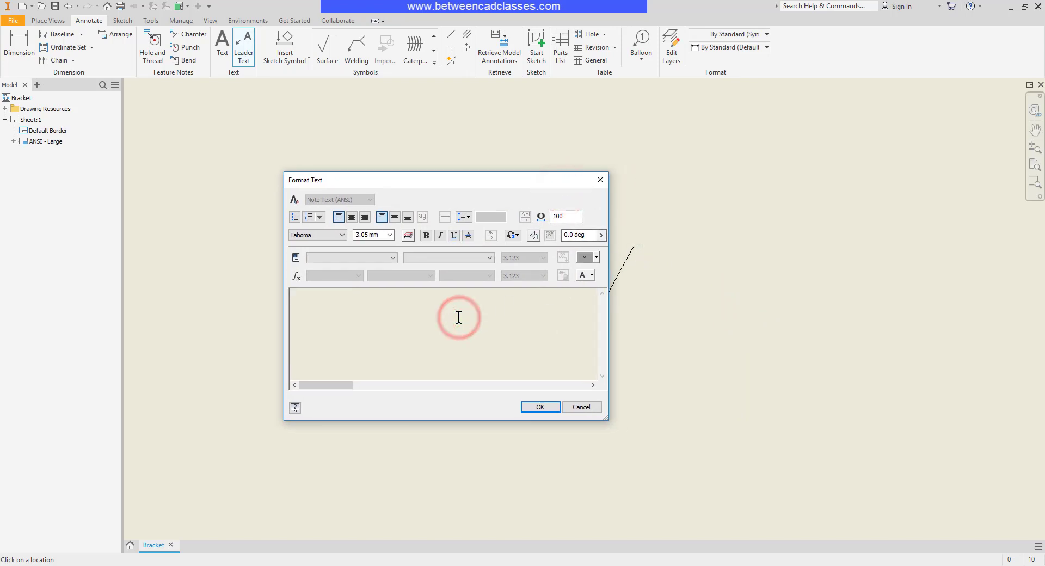
pyautogui.write('NOTE')
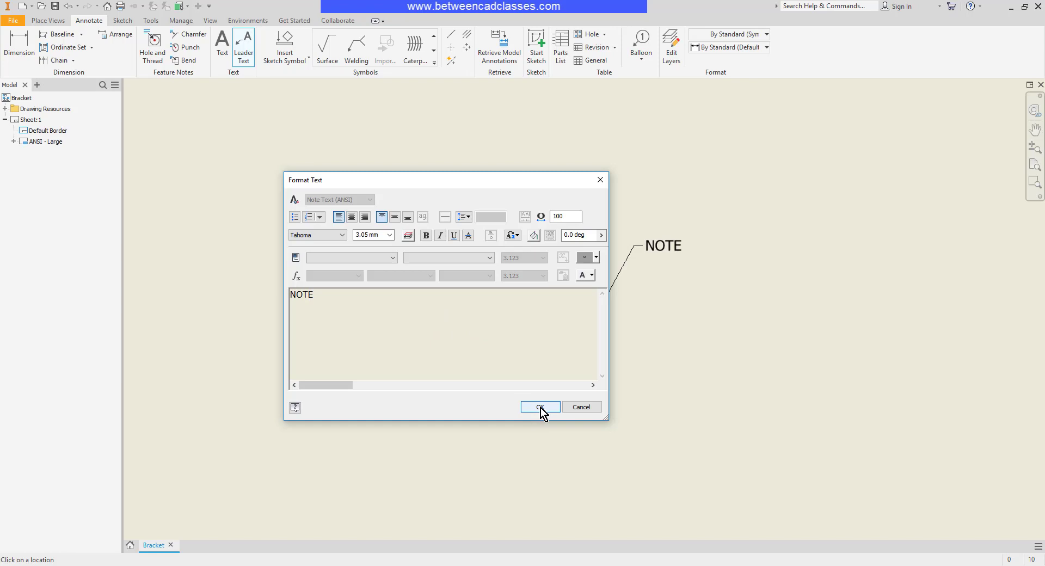
pyautogui.click(540, 407)
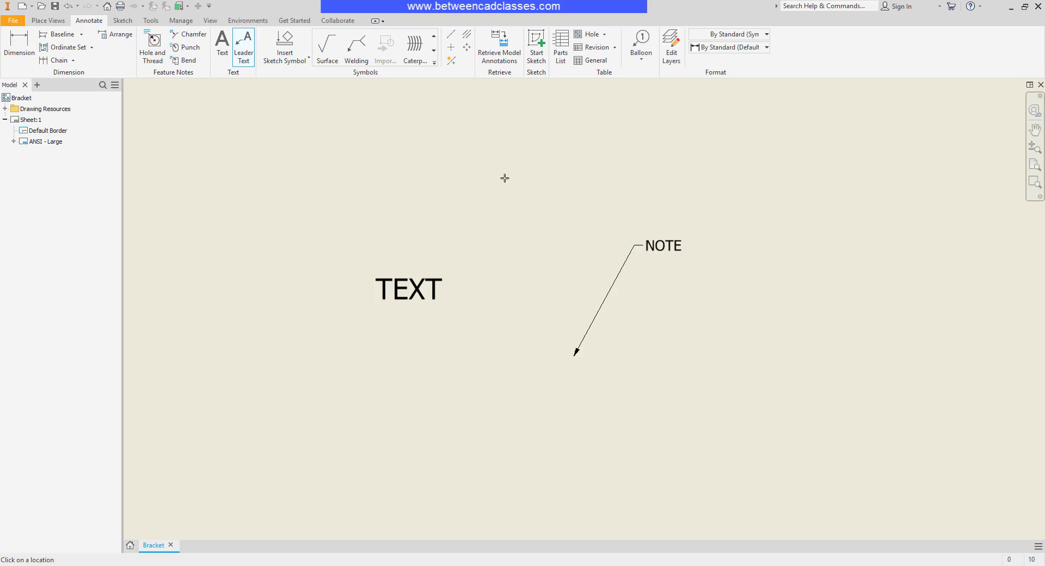
# Browse the sketch symbol options, then expand the gallery of Surface, Welding and Datum symbols.
pyautogui.click(295, 61)
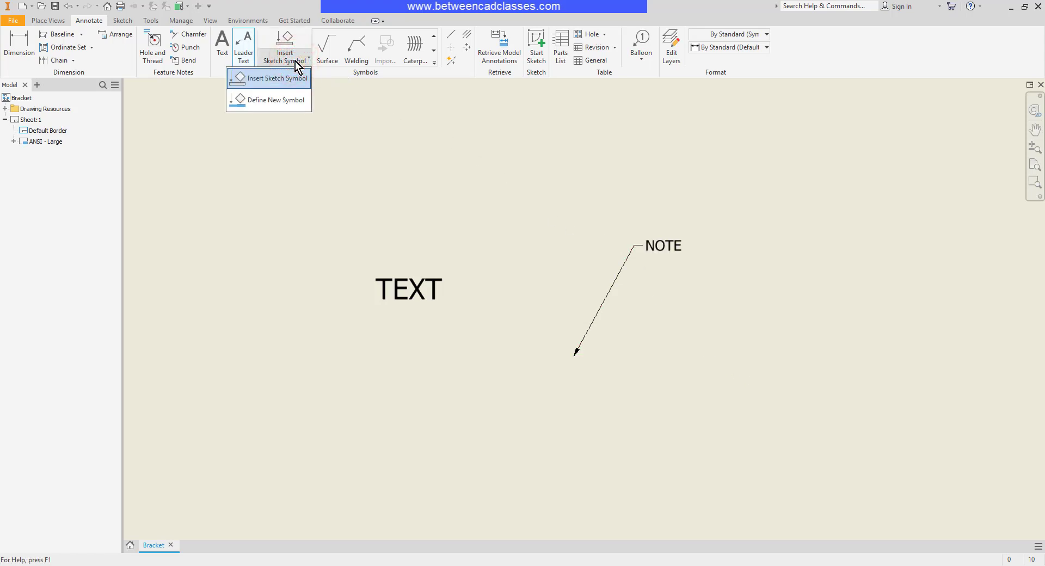
pyautogui.click(295, 61)
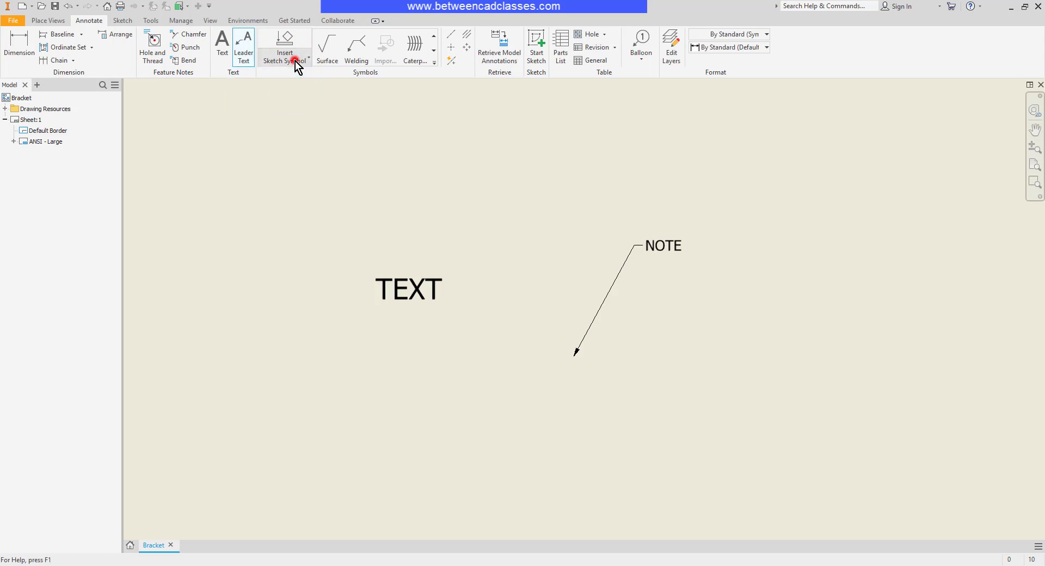
pyautogui.click(435, 63)
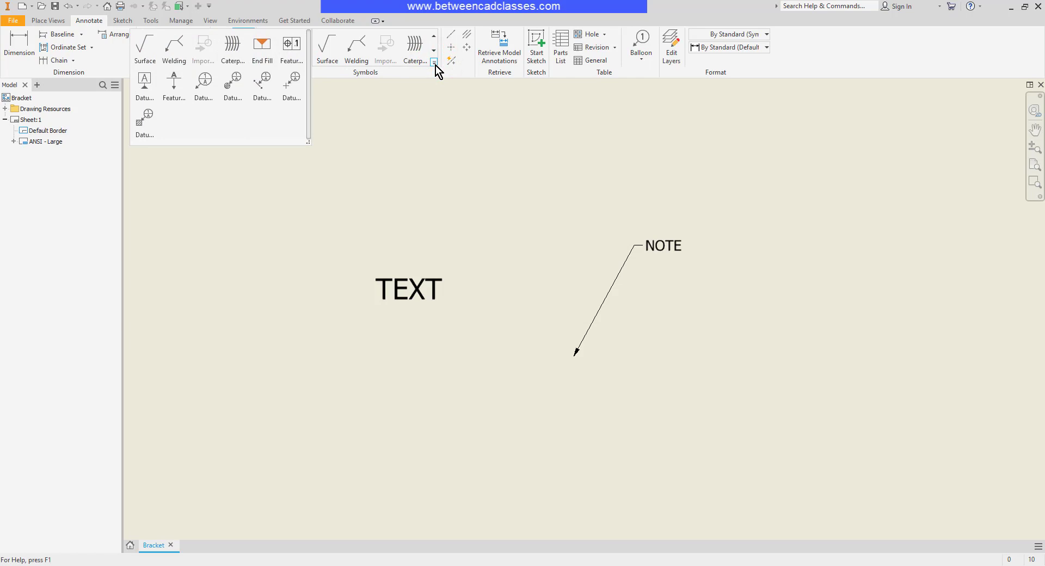
# Place a leadered surface texture symbol above TEXT with its surface type chosen.
pyautogui.click(148, 60)
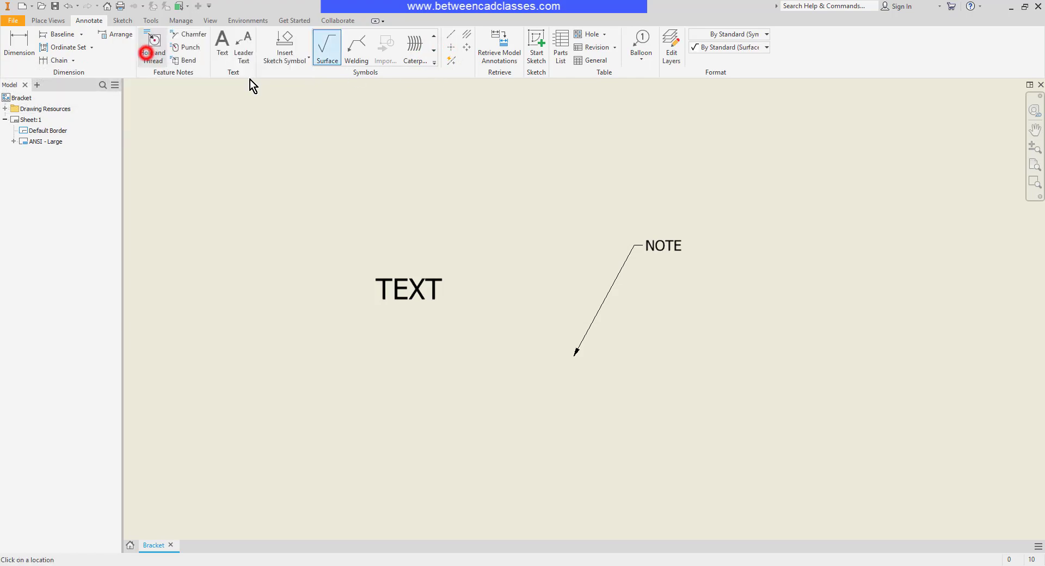
pyautogui.click(498, 212)
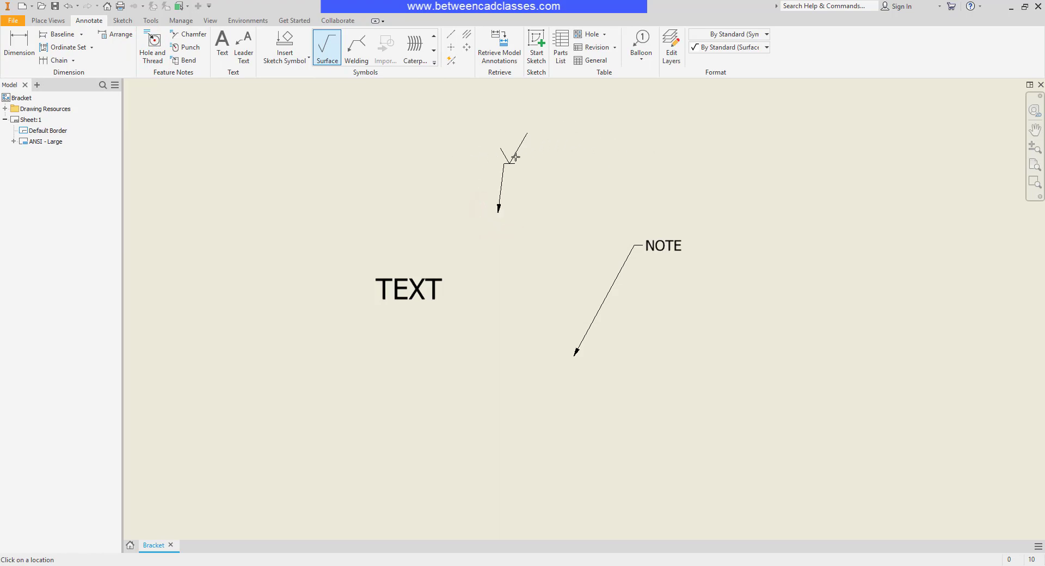
pyautogui.rightClick(555, 153)
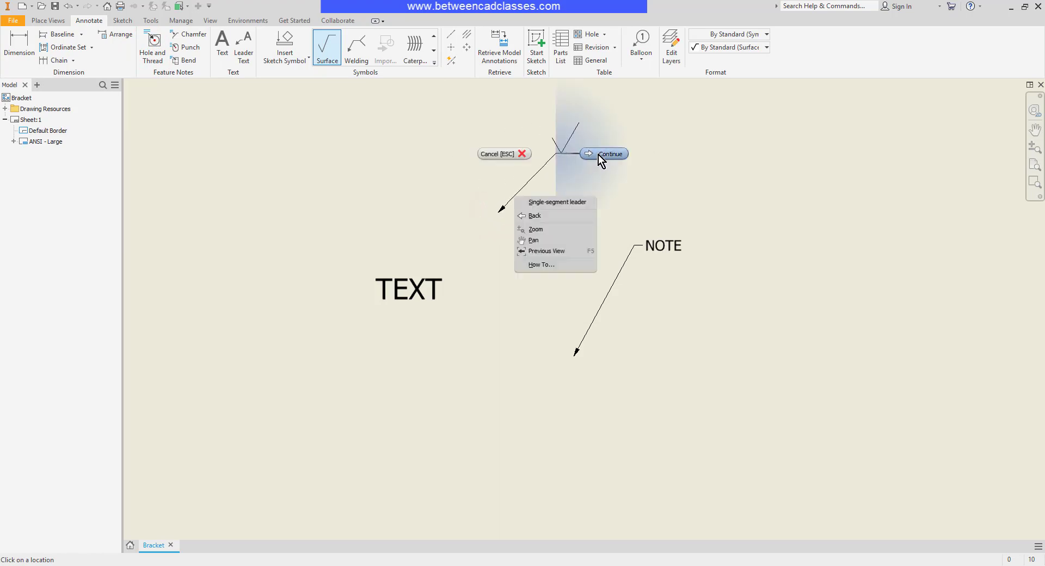
pyautogui.click(599, 154)
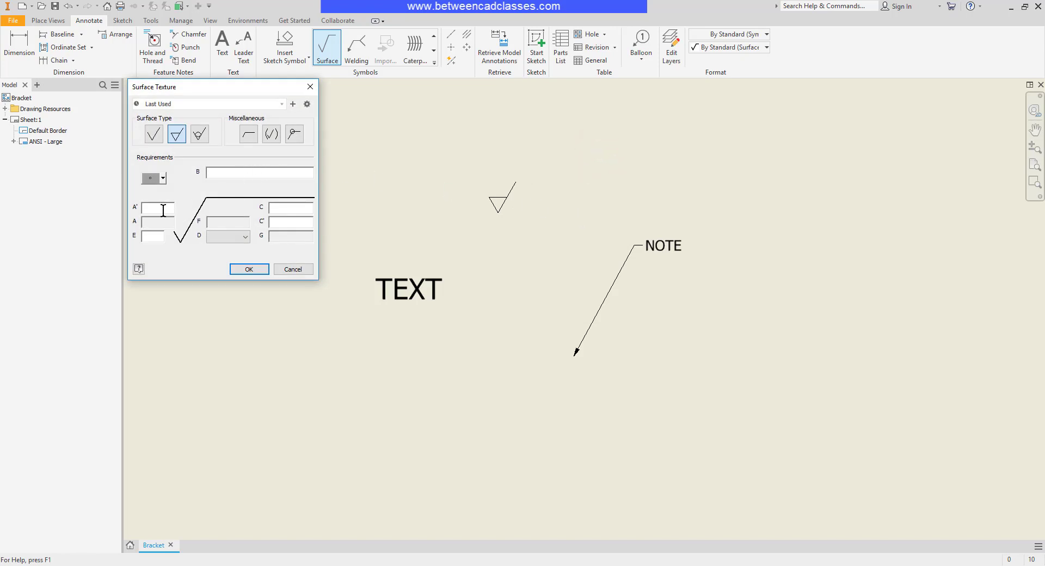
pyautogui.click(196, 141)
pyautogui.click(256, 270)
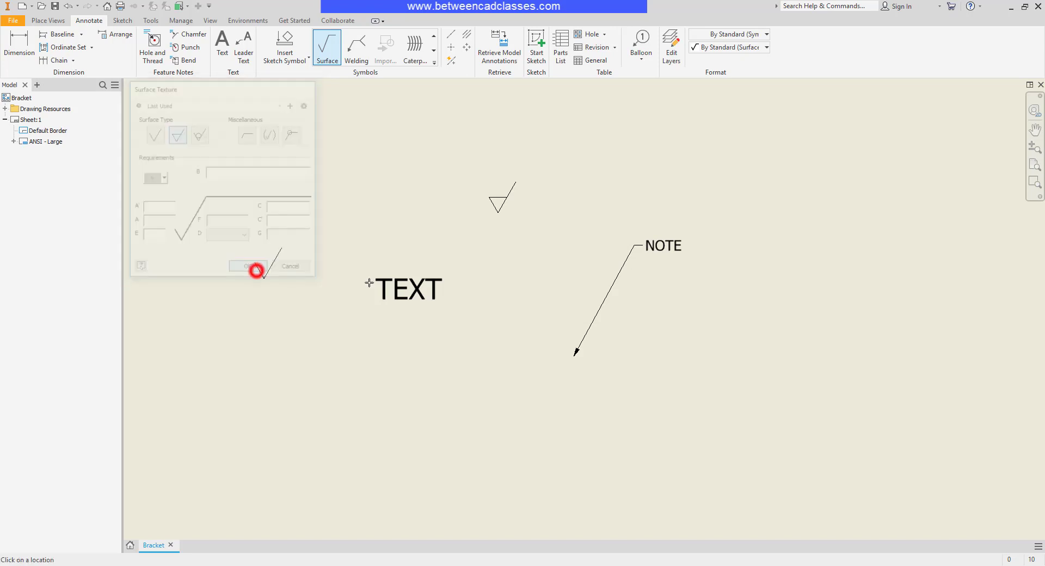
# Place a bent-leader welding symbol with .25 weld size and CAW process note.
pyautogui.press('Escape')
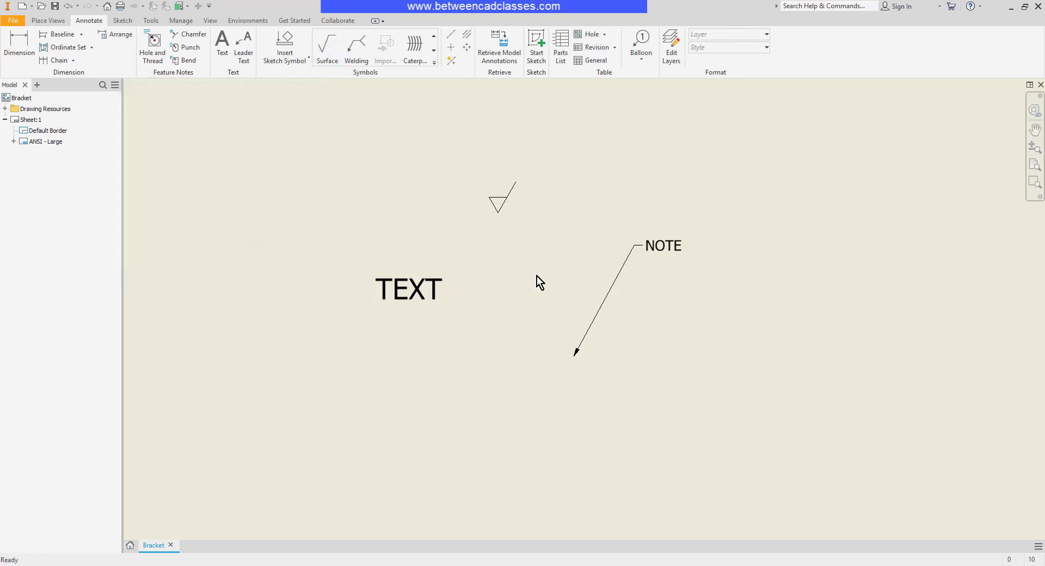
pyautogui.click(355, 47)
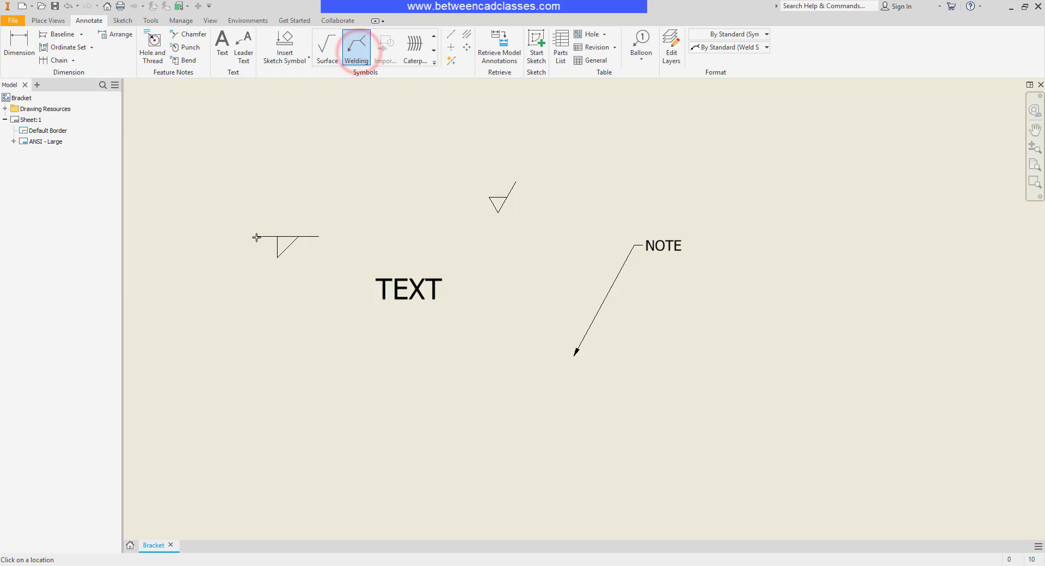
pyautogui.click(257, 237)
pyautogui.click(305, 178)
pyautogui.rightClick(362, 177)
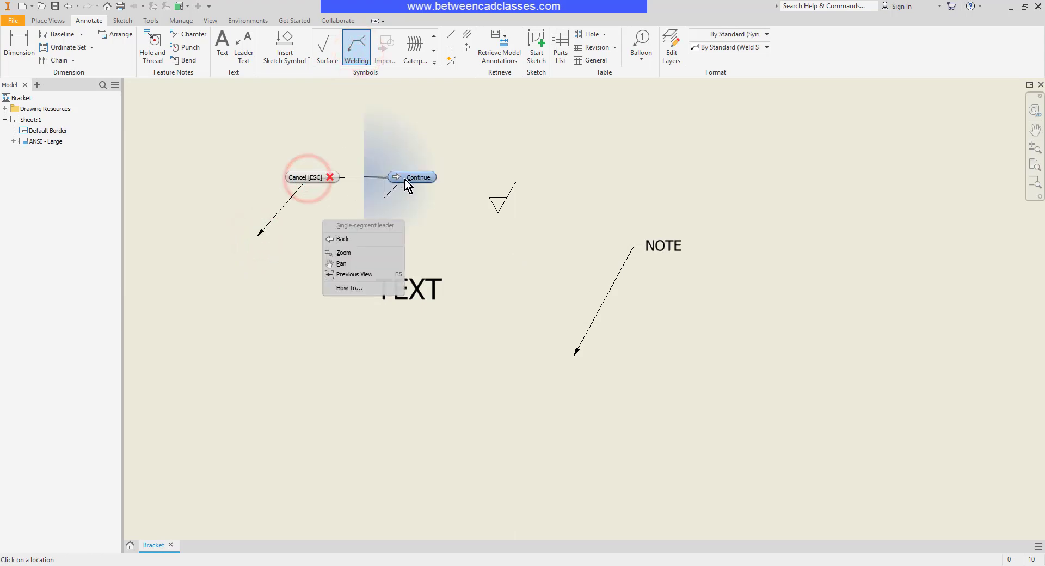
pyautogui.click(407, 177)
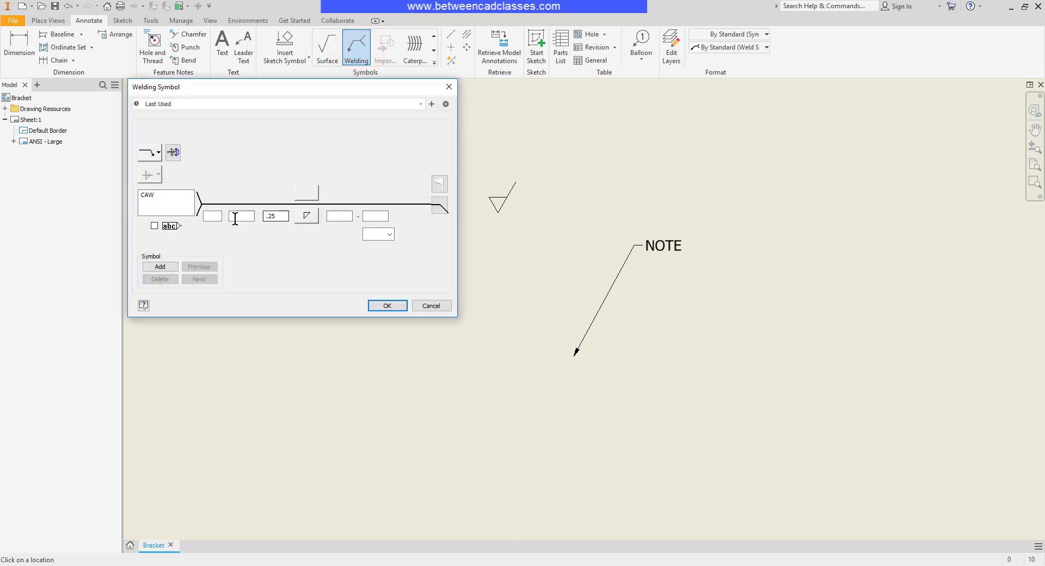
pyautogui.click(282, 215)
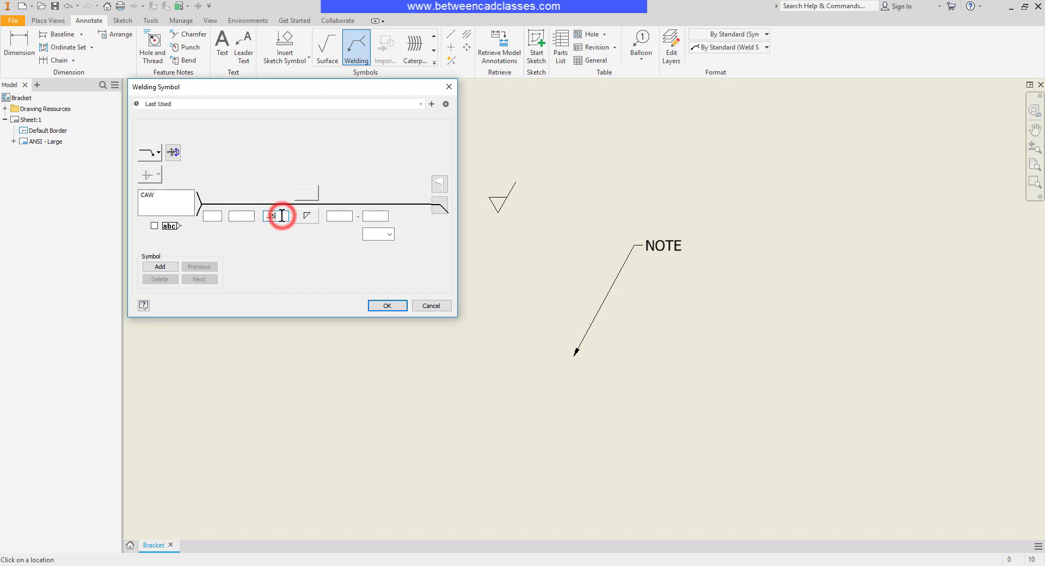
pyautogui.click(155, 198)
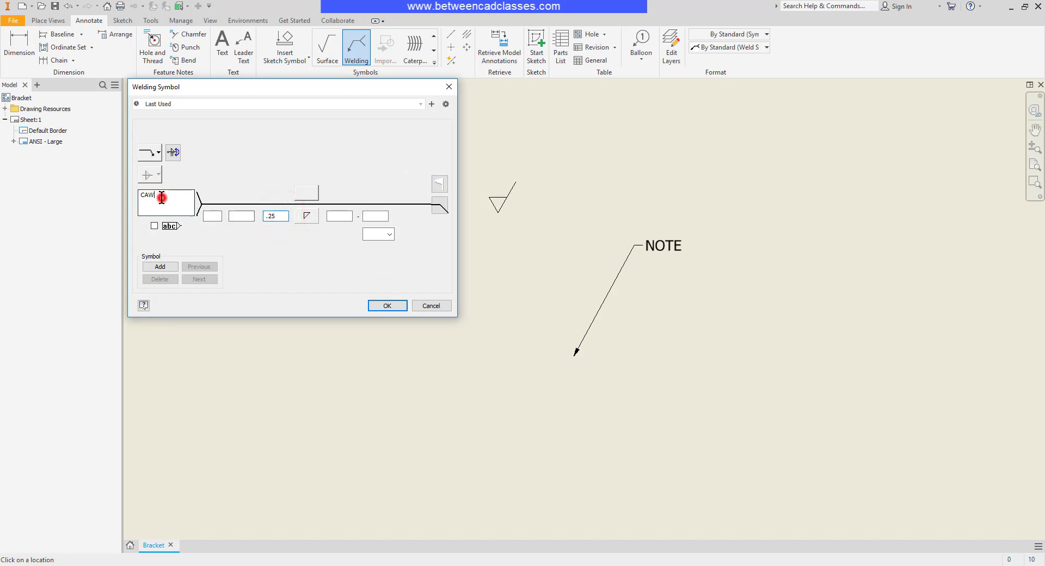
pyautogui.click(385, 307)
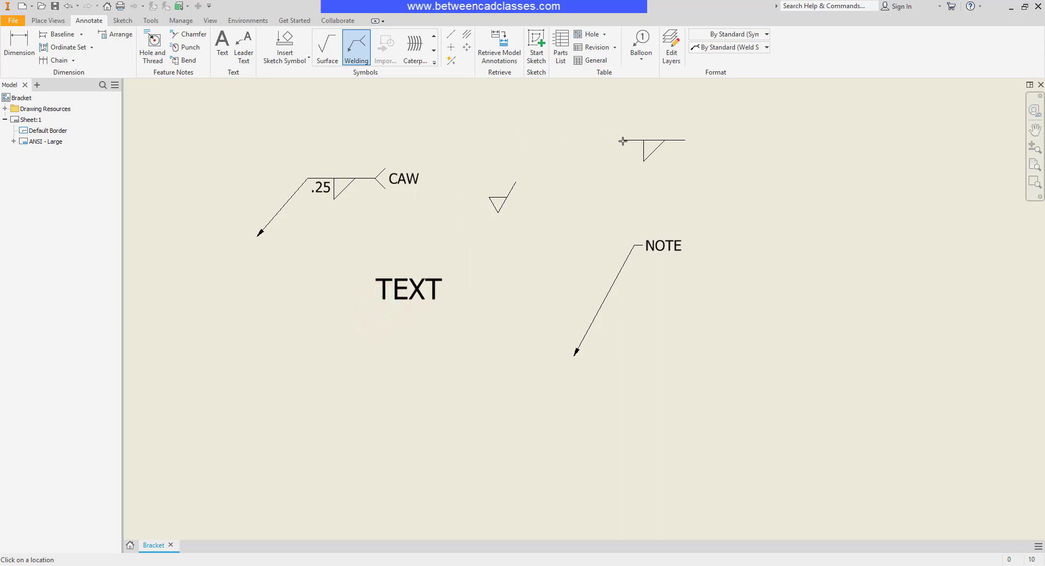
pyautogui.press('Escape')
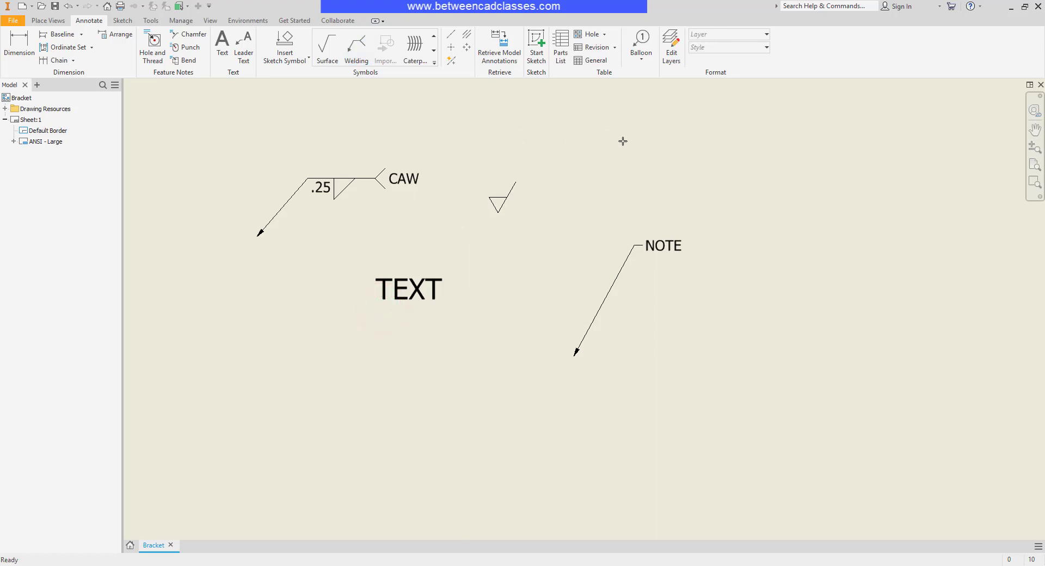
# Place a feature control frame near the sheet top with a position symbol and .000 tolerance.
pyautogui.click(434, 62)
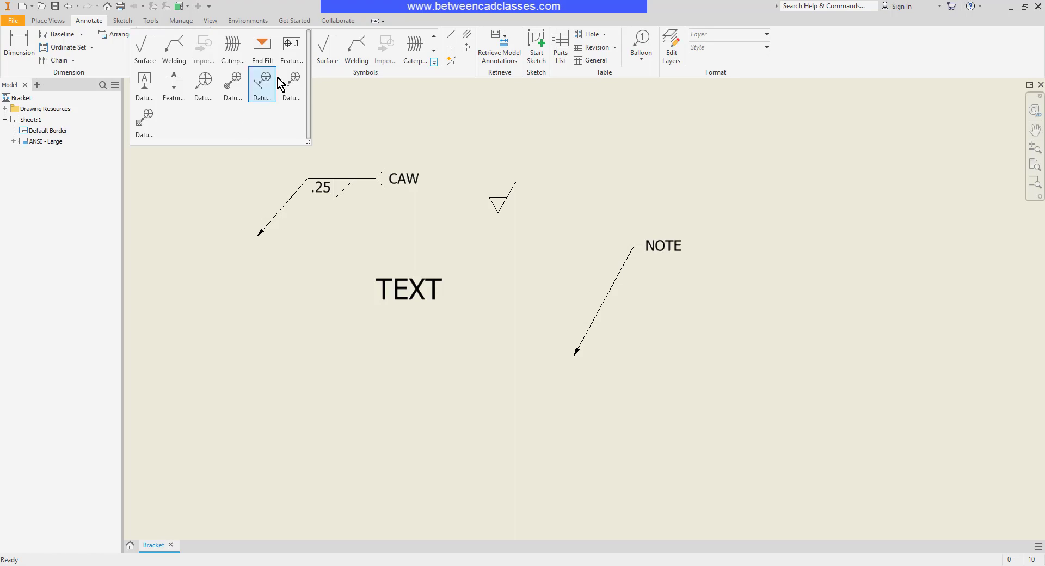
pyautogui.click(291, 44)
pyautogui.click(499, 123)
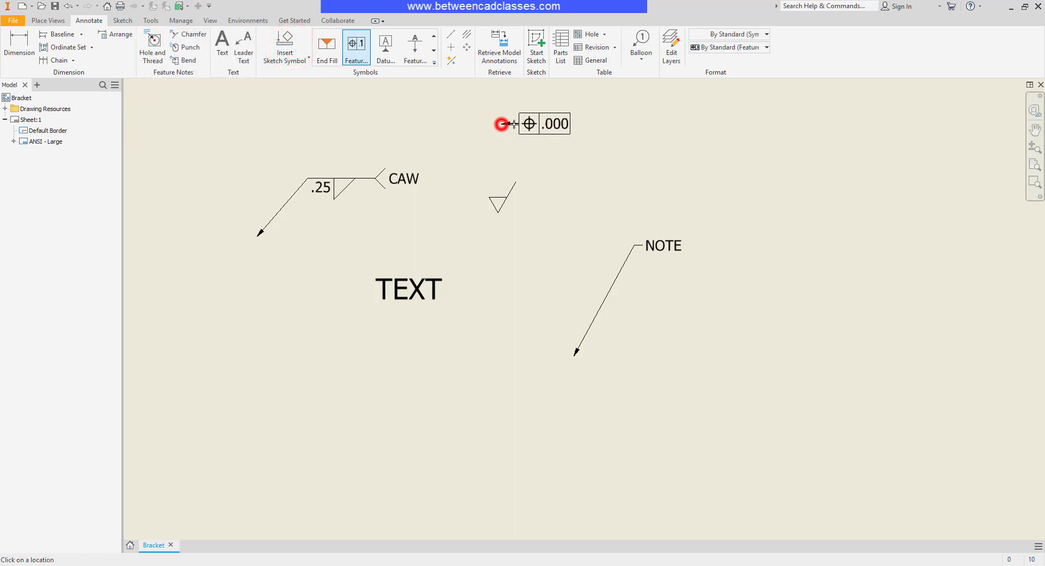
pyautogui.rightClick(560, 127)
pyautogui.click(613, 126)
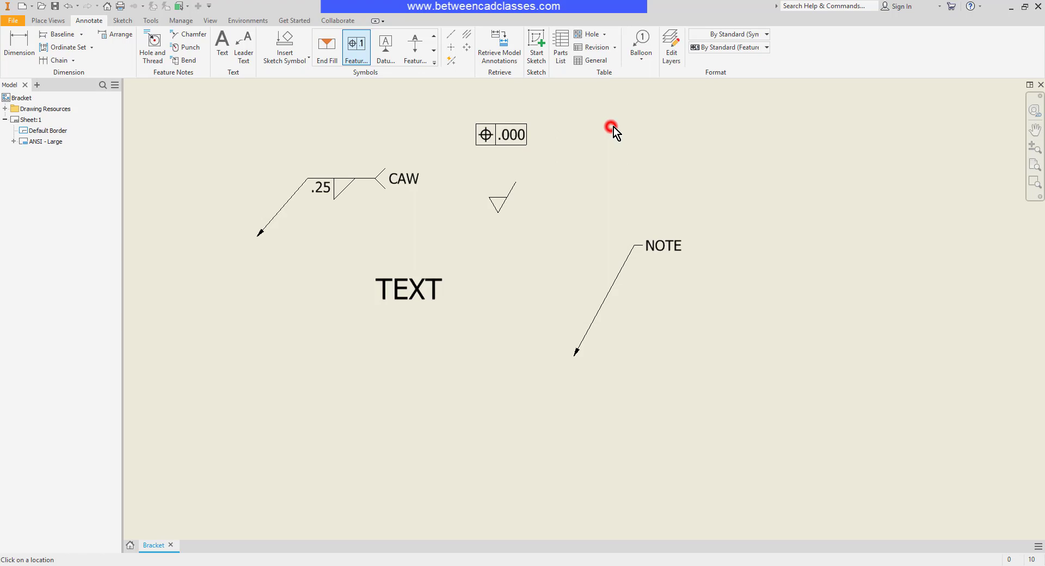
pyautogui.click(151, 165)
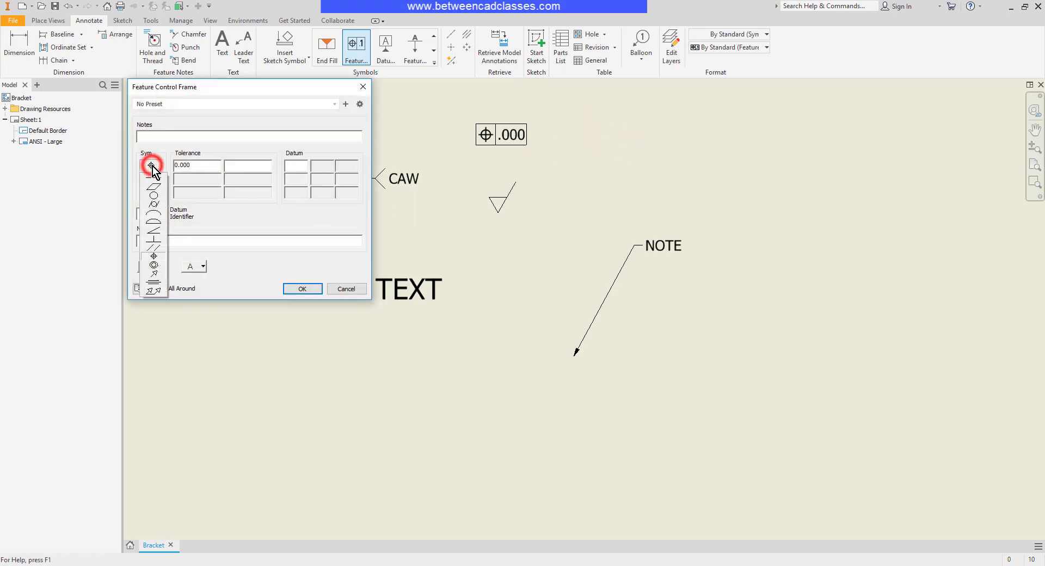
pyautogui.click(303, 288)
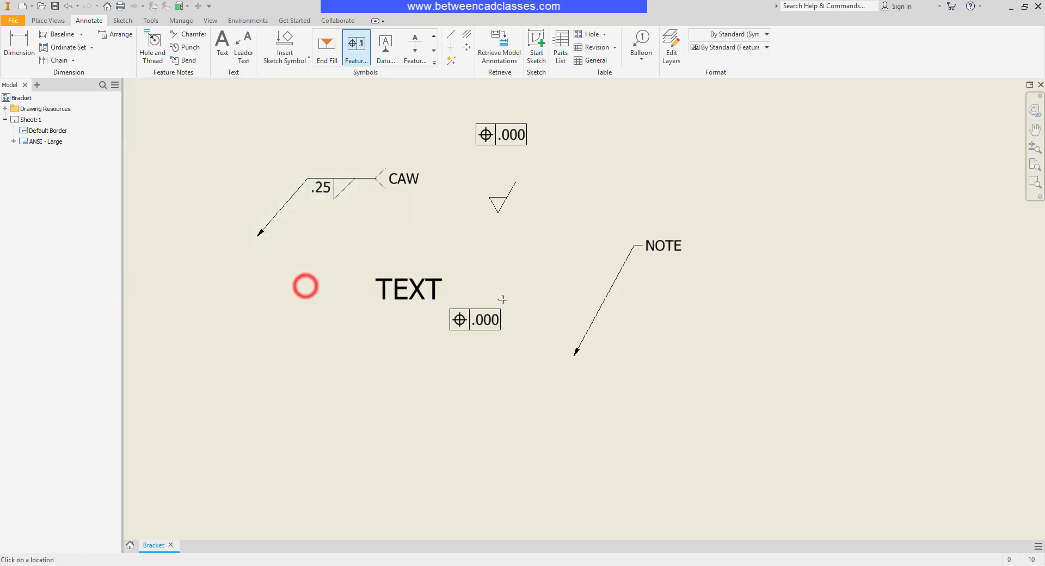
pyautogui.press('Escape')
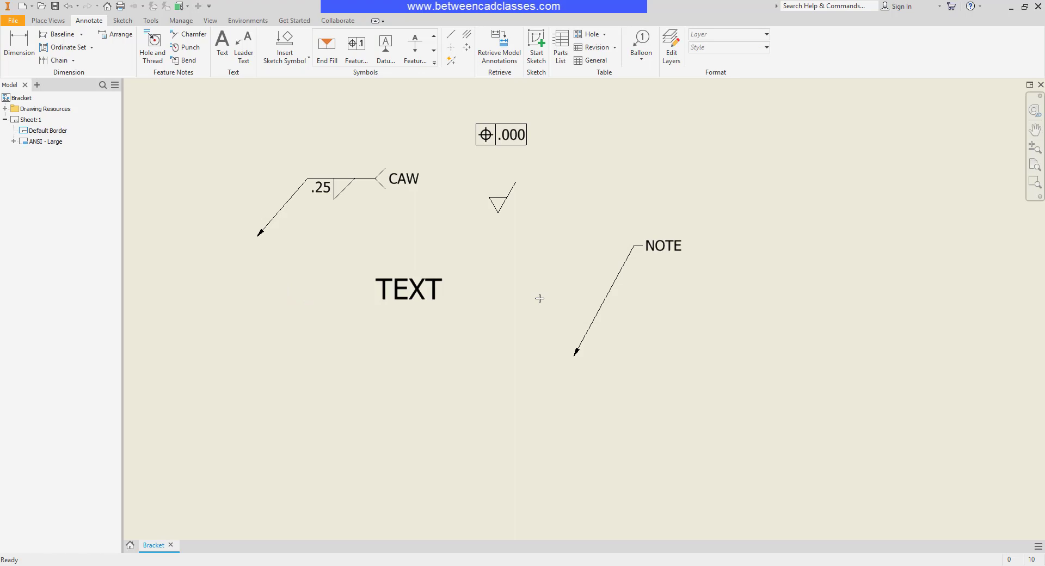